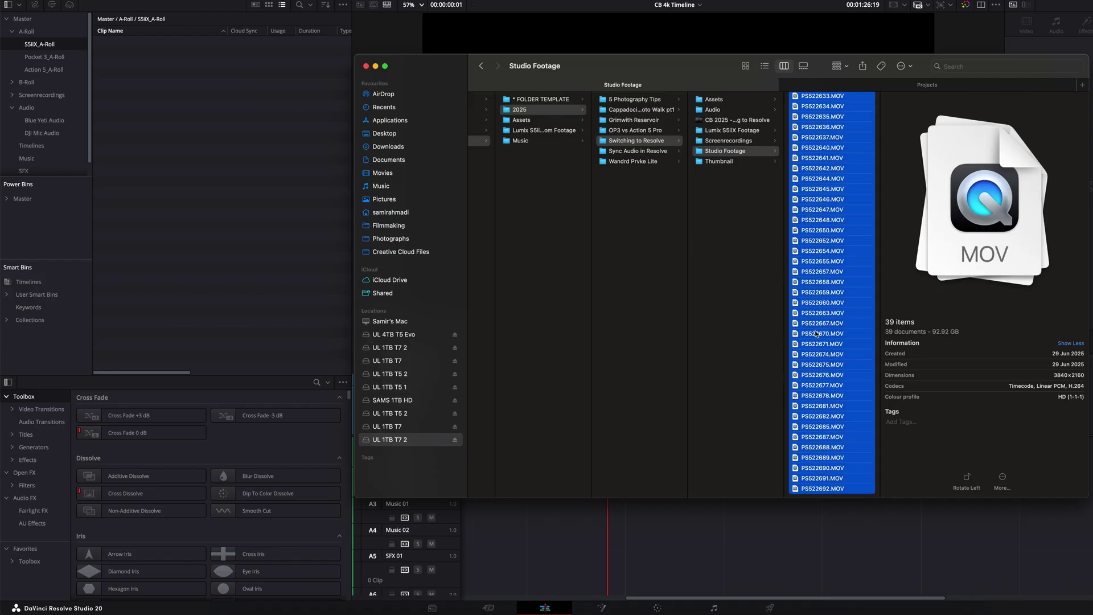
- Import the 39 camera MOV clips into S5iiX_A-Roll and all 40 m4a files from Audio into Blue Yeti Audio
left_click_drag(821, 207, 239, 183)
left_click(44, 120)
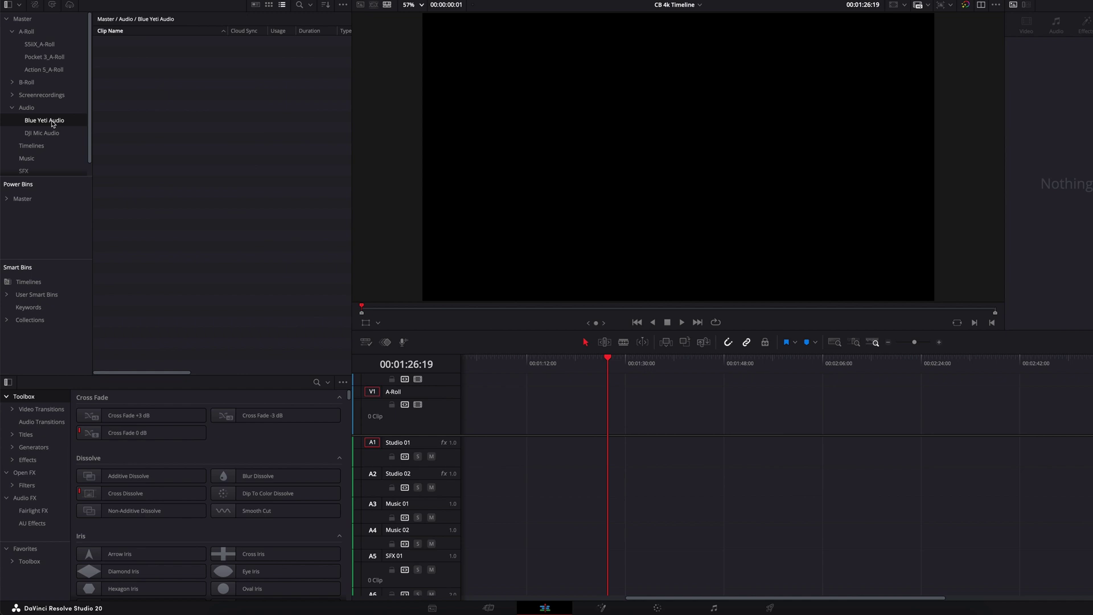
key("super+Tab")
left_click(732, 111)
left_click(815, 101)
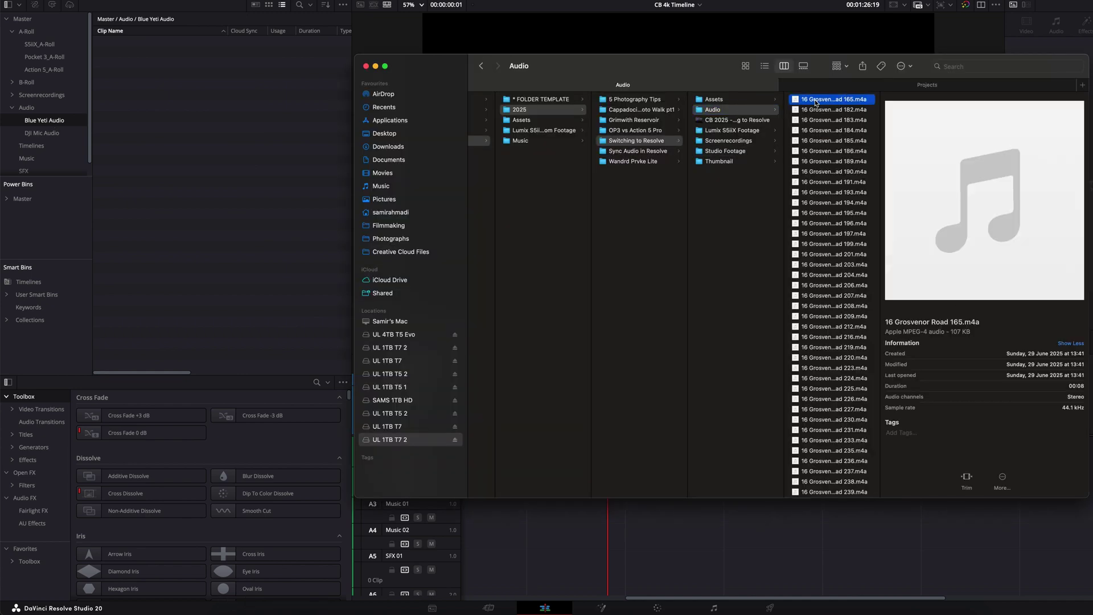
key("super+a")
scroll(831, 157, "down", 1)
left_click_drag(831, 164, 259, 127)
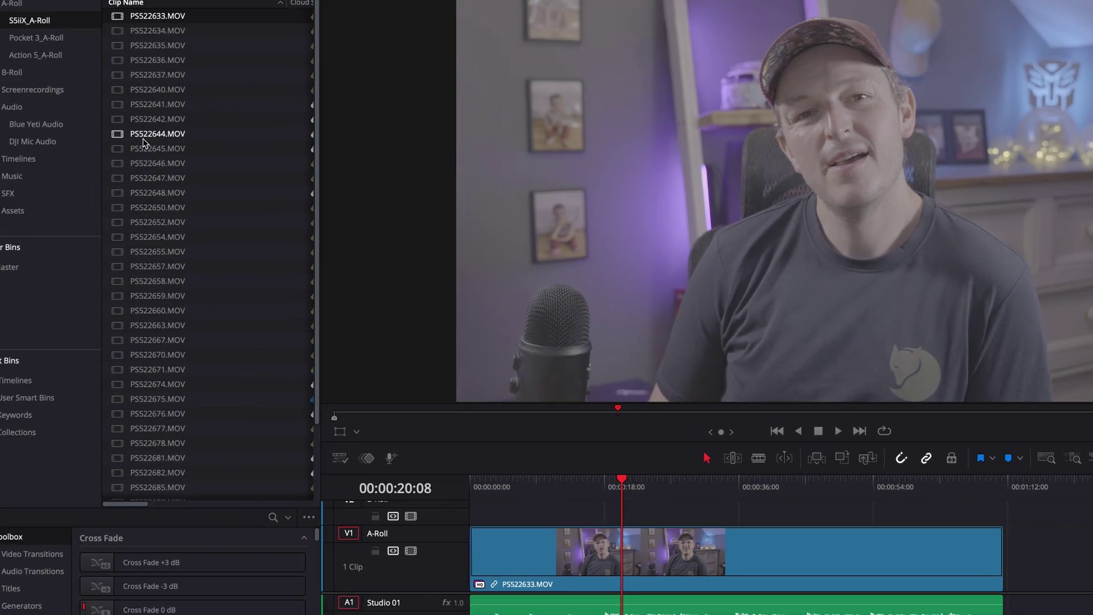
left_click(36, 124)
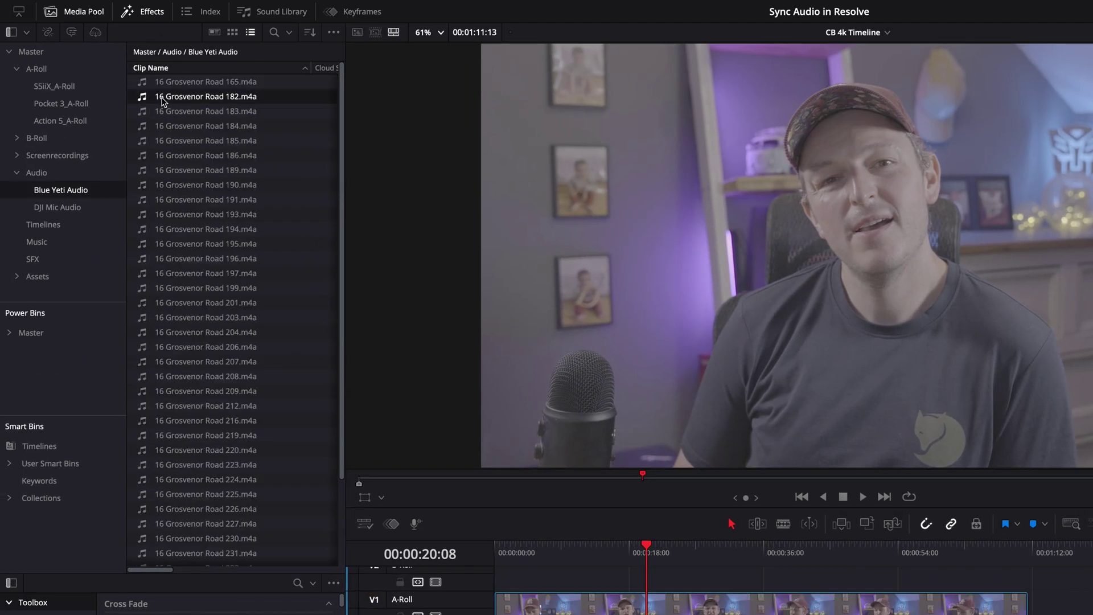
left_click_drag(163, 101, 590, 614)
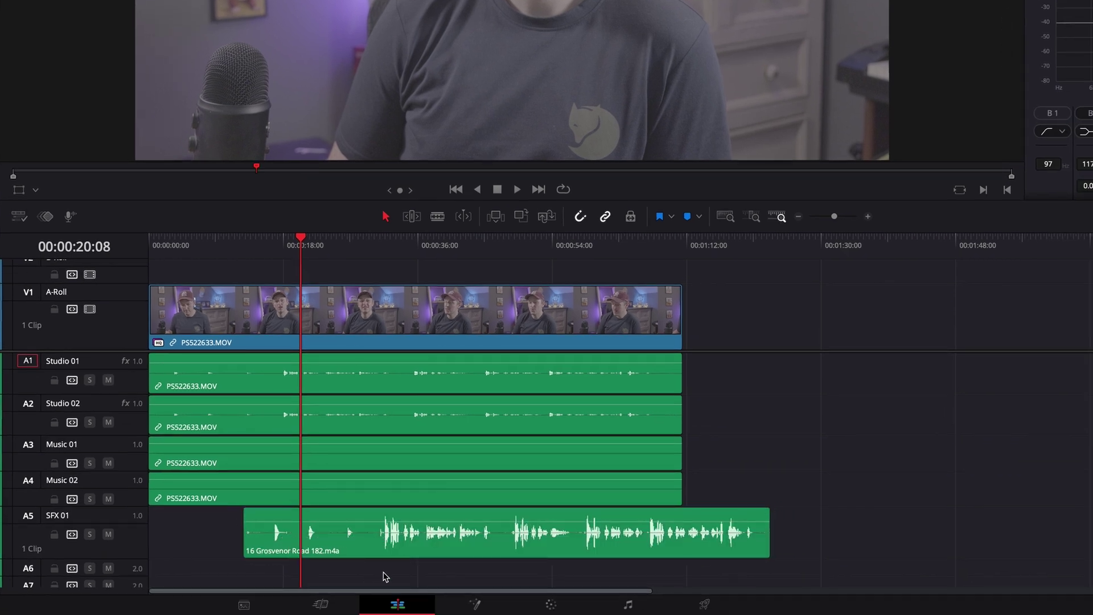
left_click_drag(385, 577, 336, 391)
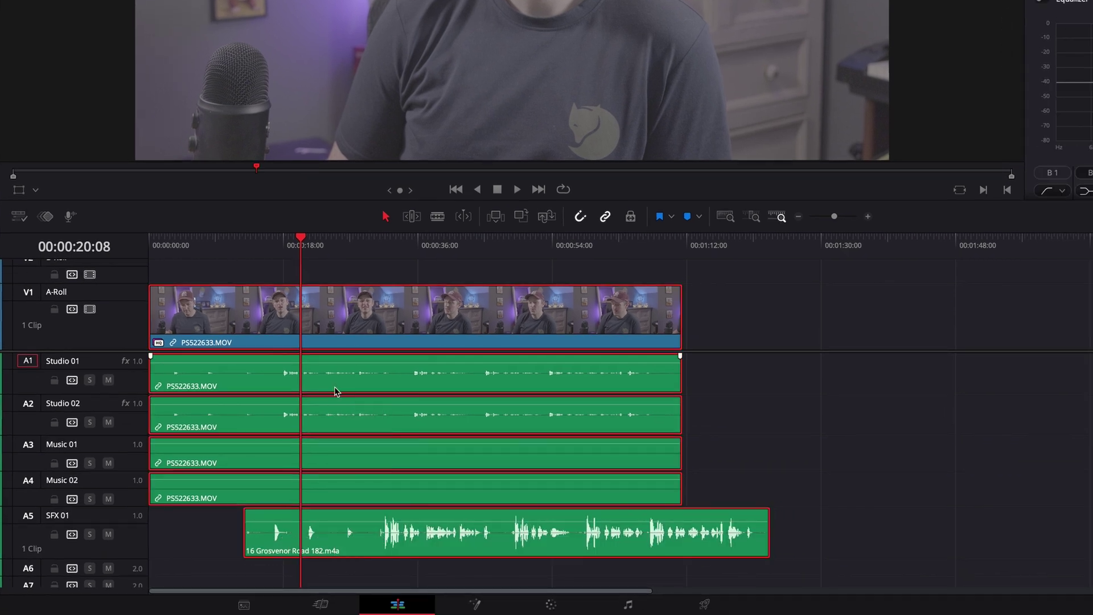
right_click(378, 418)
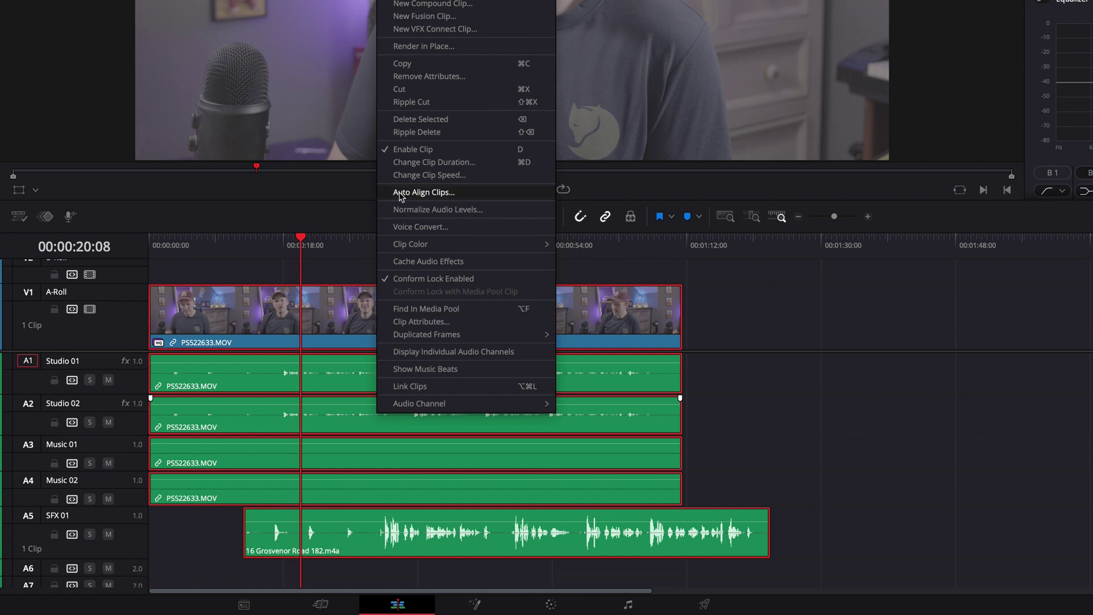
left_click(431, 193)
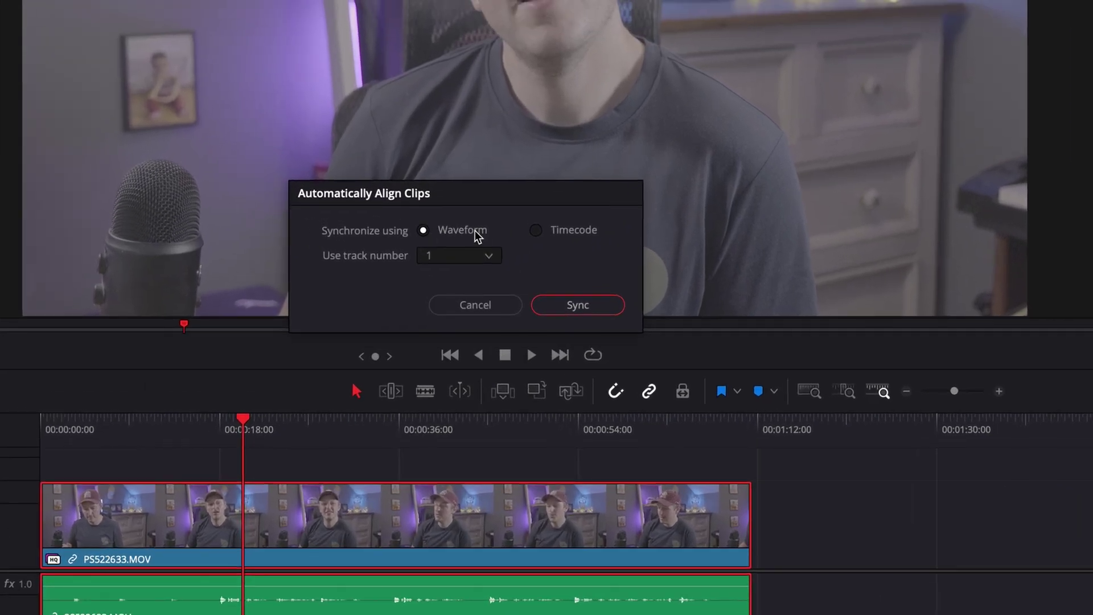
left_click(591, 305)
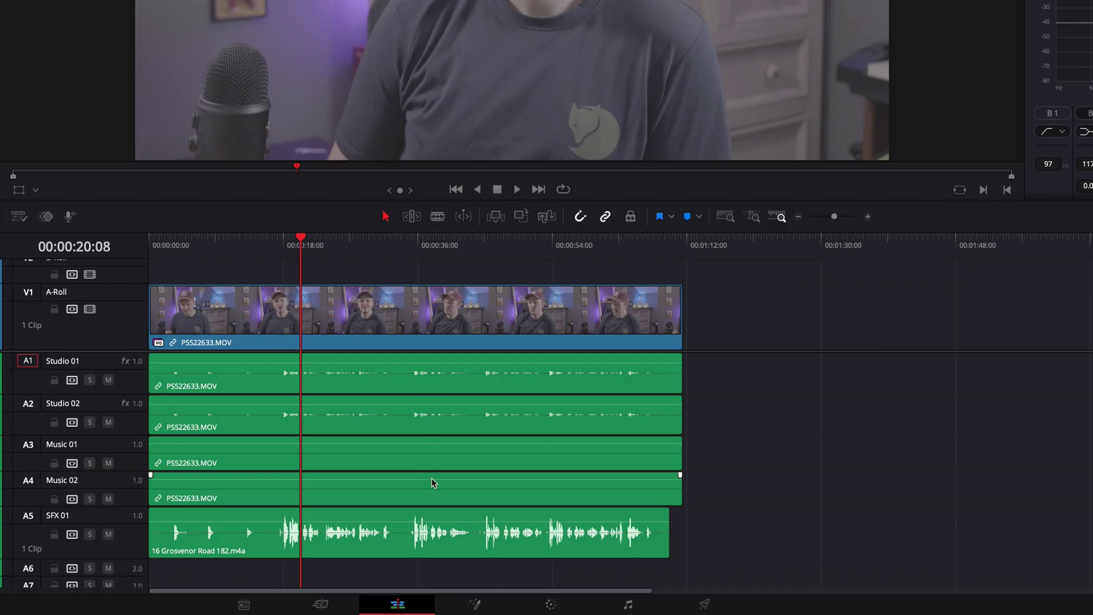
- Unlink the camera clip and delete its original audio from tracks A1 through A4
right_click(436, 415)
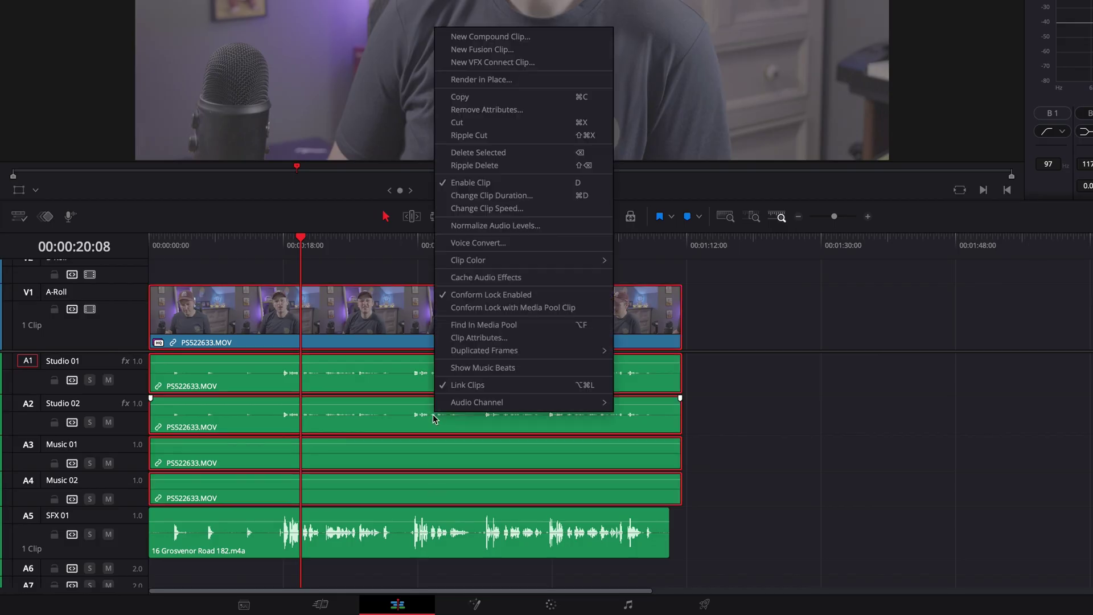
left_click(461, 385)
left_click(636, 488)
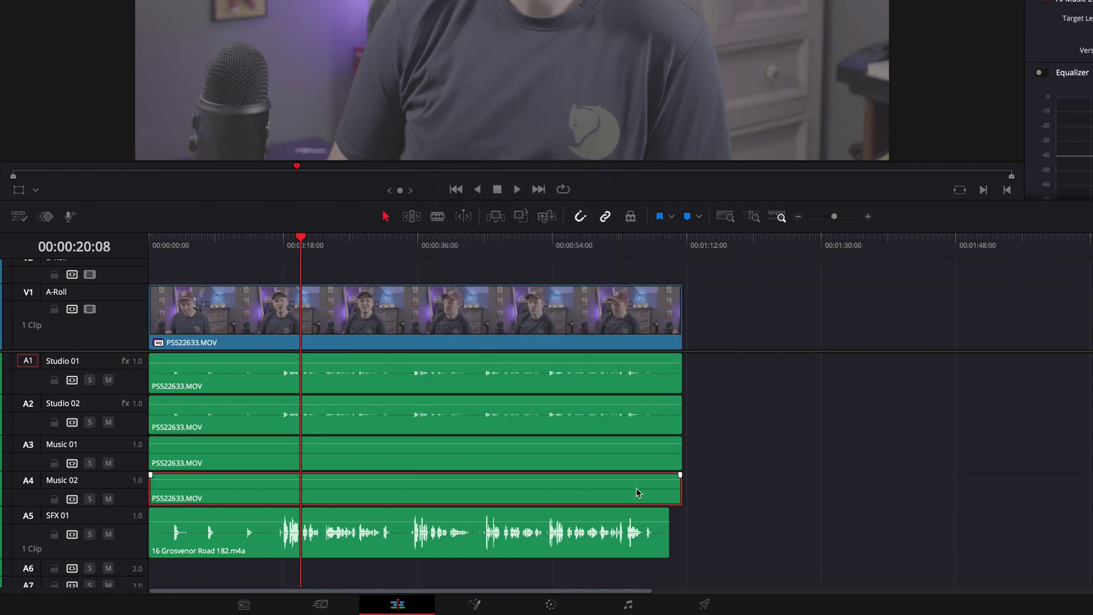
key("BackSpace")
left_click(576, 456)
key("BackSpace")
key("BackSpace")
left_click(507, 380)
key("BackSpace")
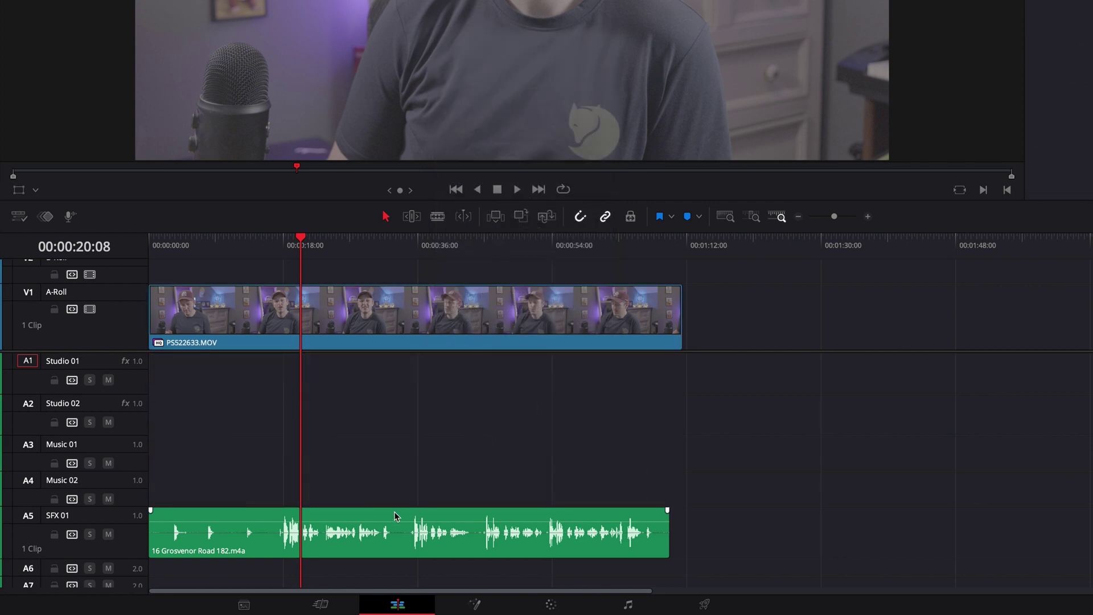
- Move the synced m4a up to Studio 01, link it to the camera video, and play back from about 16 seconds
left_click_drag(392, 516, 395, 376)
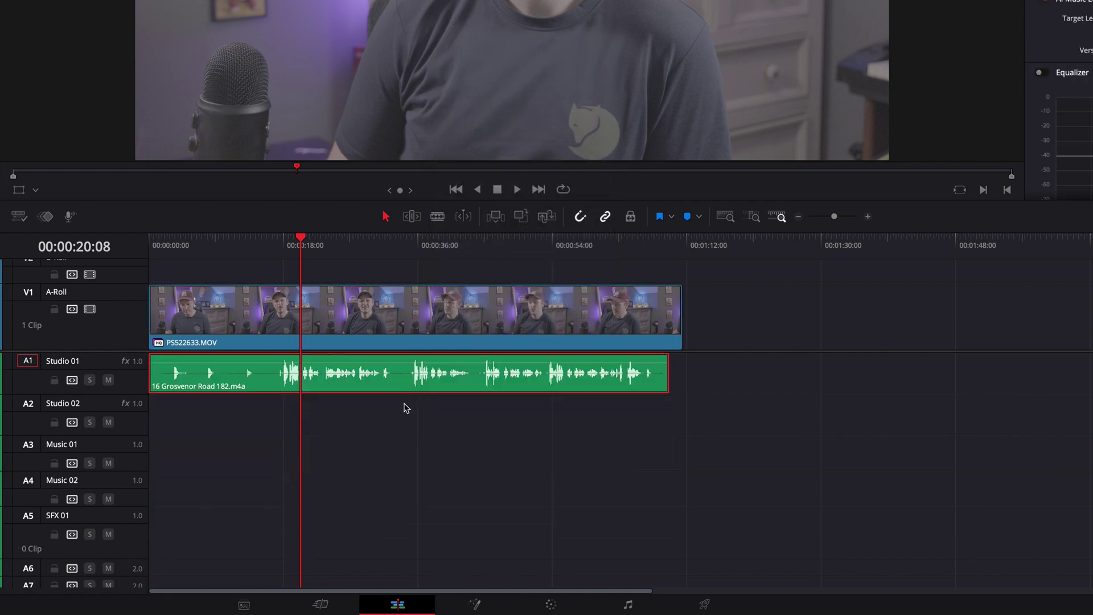
left_click(378, 333, "super")
right_click(385, 326)
left_click(403, 503)
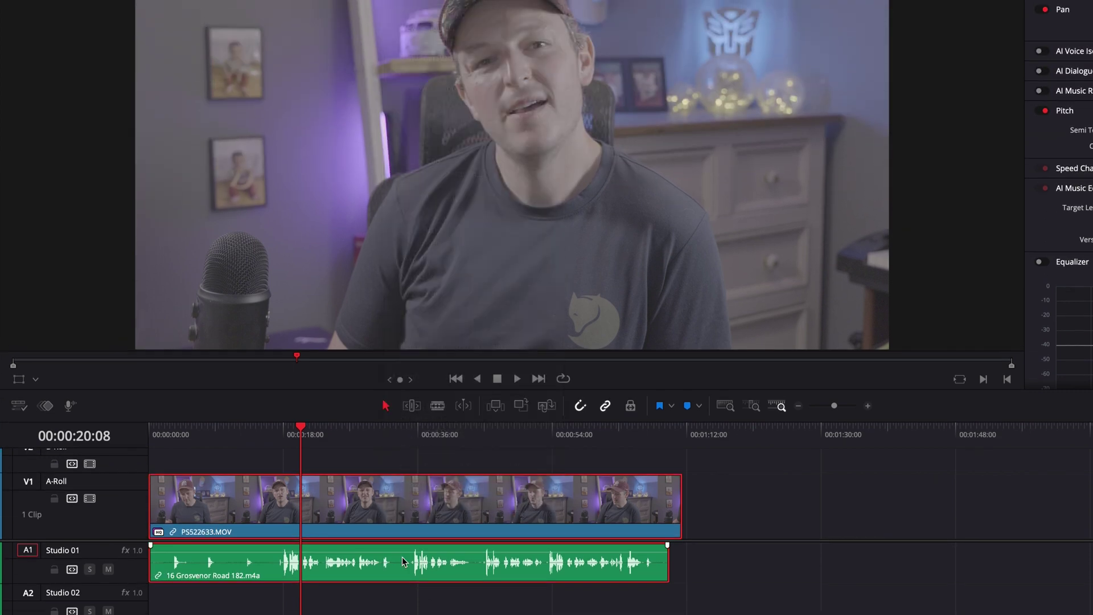
left_click_drag(402, 557, 403, 504)
left_click(277, 437)
key("space")
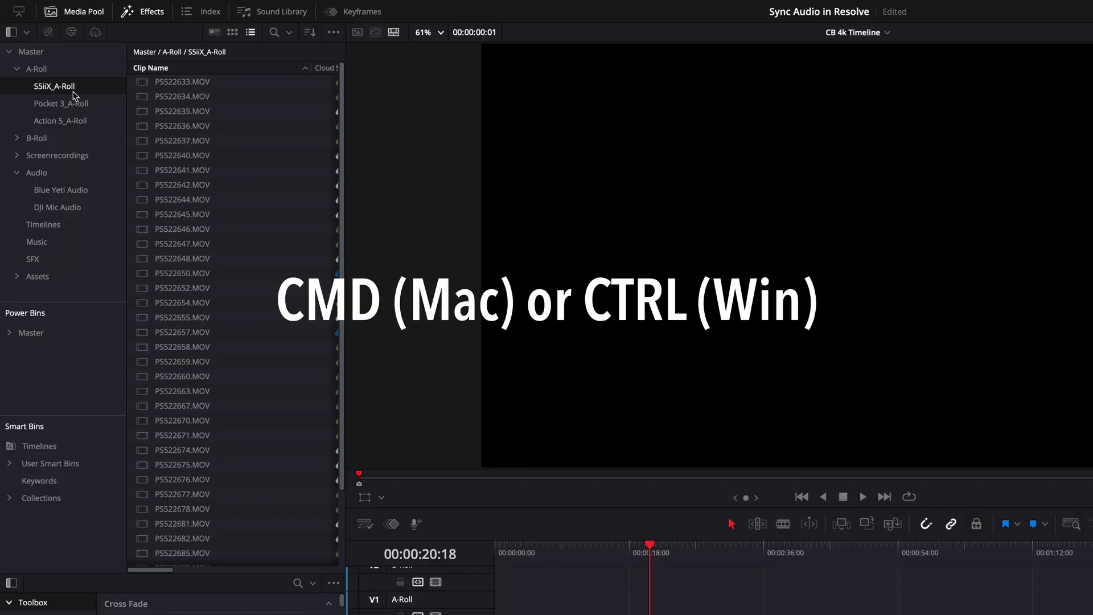
- Show the Blue Yeti Audio bin, widen the Media Pool, and select all its m4a recordings
left_click(66, 192, "ctrl")
scroll(236, 229, "down", 15)
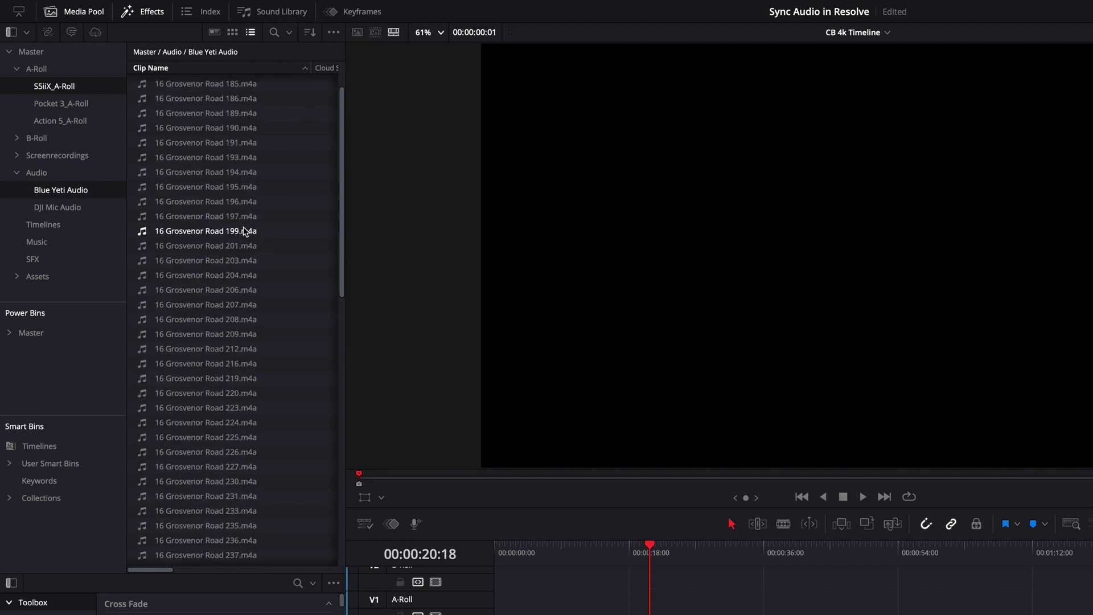
scroll(245, 230, "up", 15)
left_click_drag(345, 240, 480, 245)
scroll(247, 252, "down", 10)
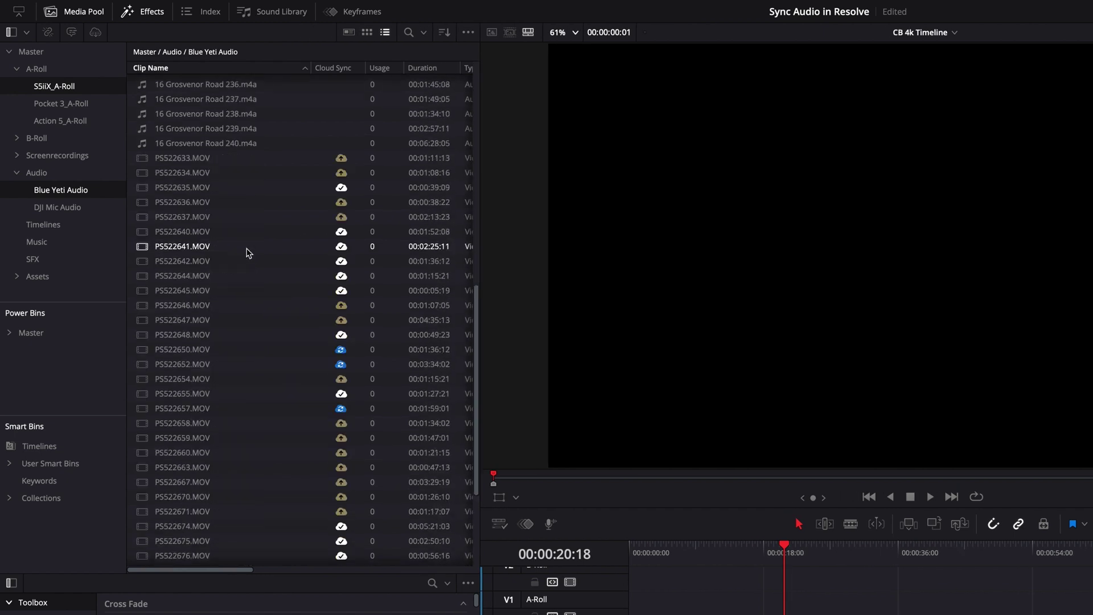
scroll(247, 252, "up", 10)
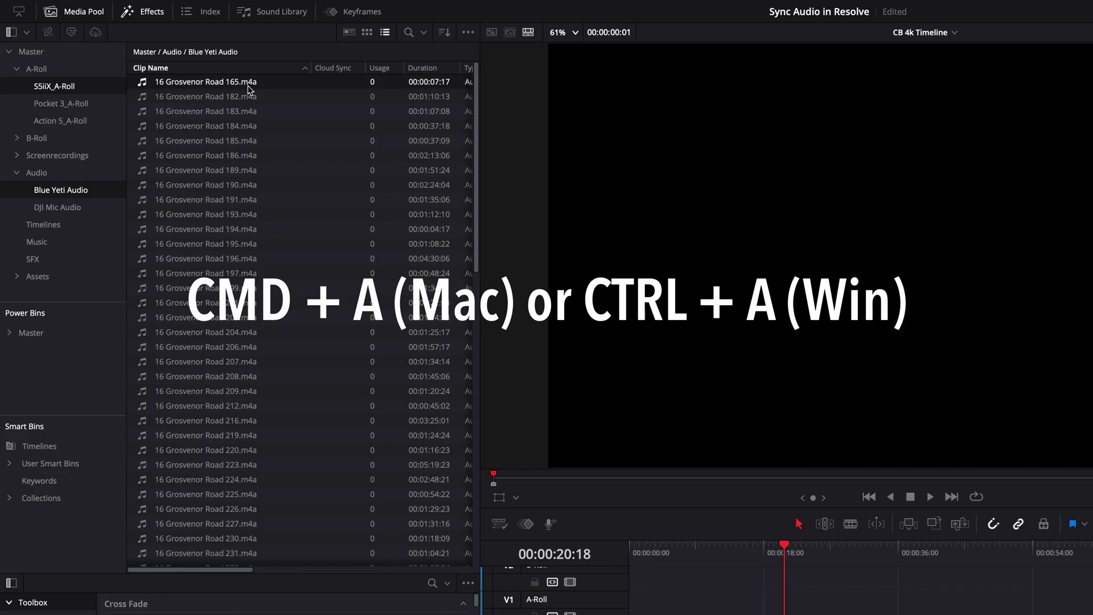
key("ctrl+a")
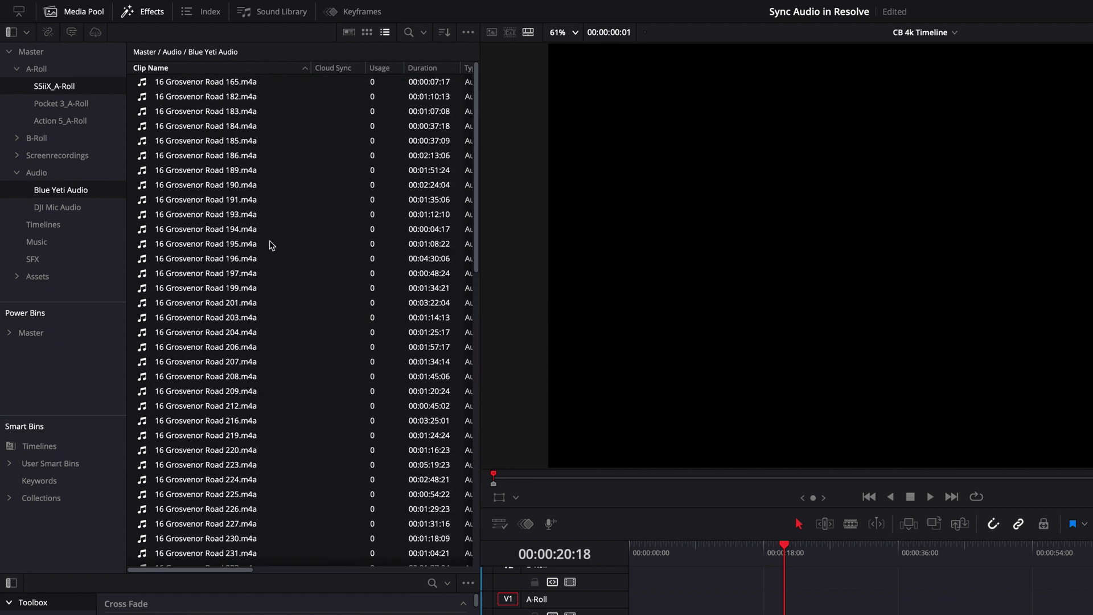
- Open Audio Sync > Auto Sync Audio for the selected clips and choose Waveform matching
right_click(270, 231)
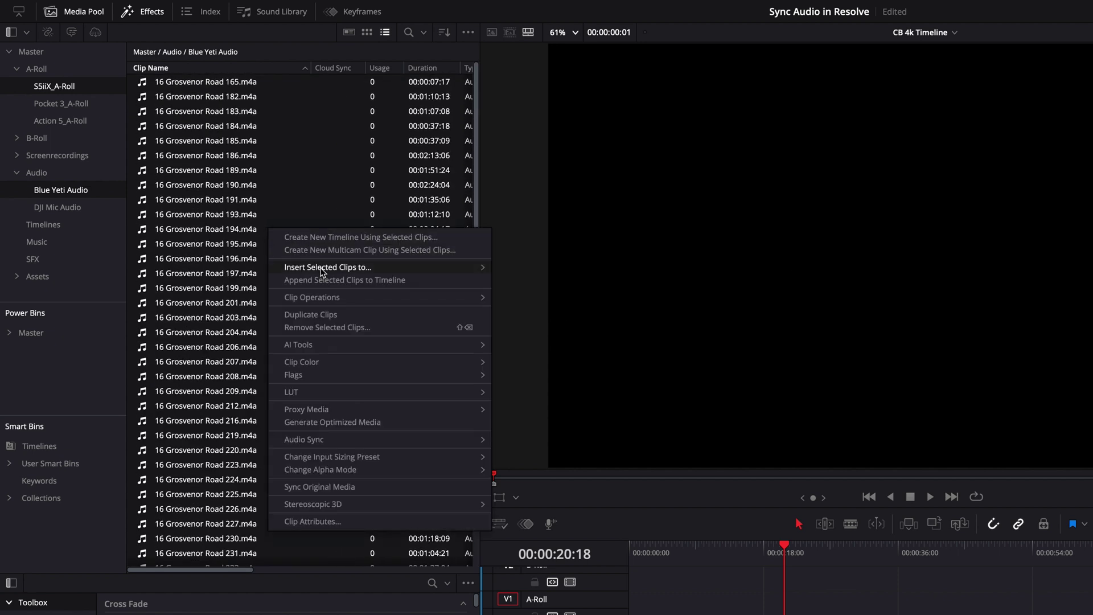
mouse_move(342, 442)
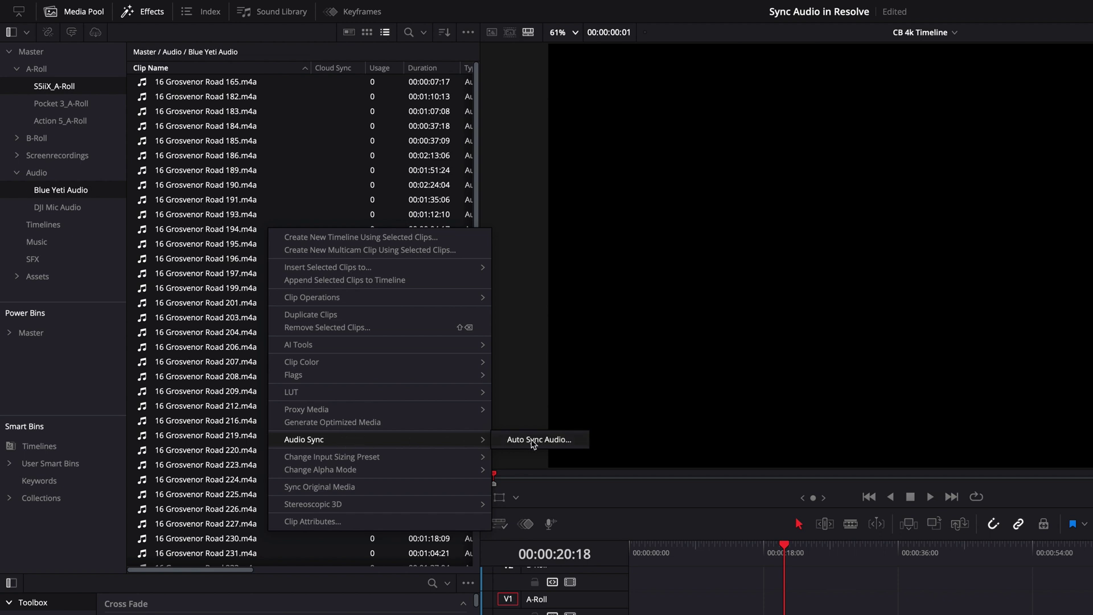
left_click(560, 443)
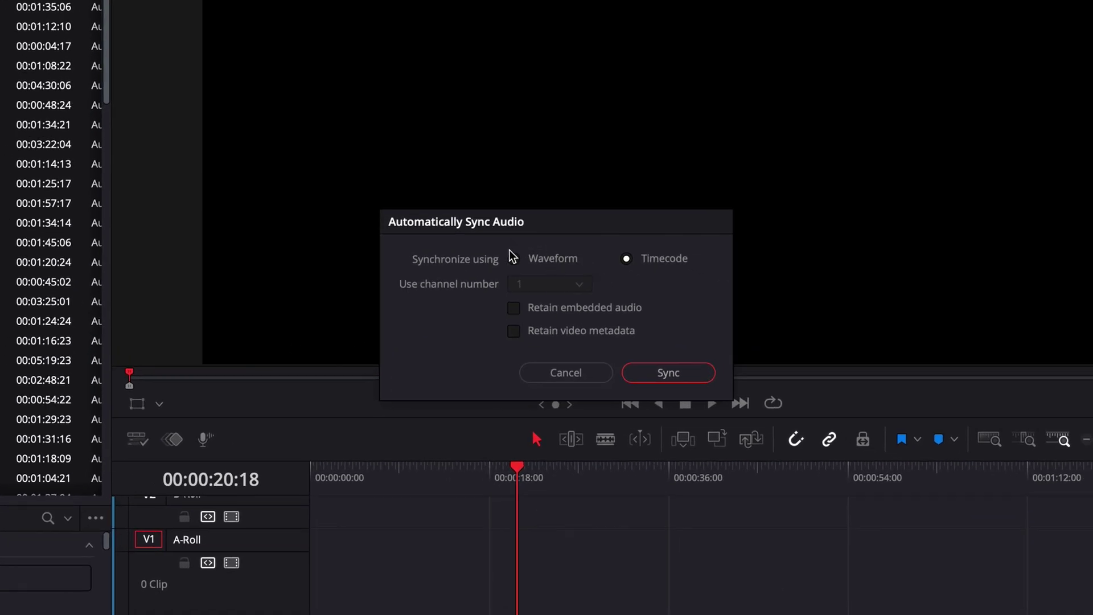
left_click(518, 262)
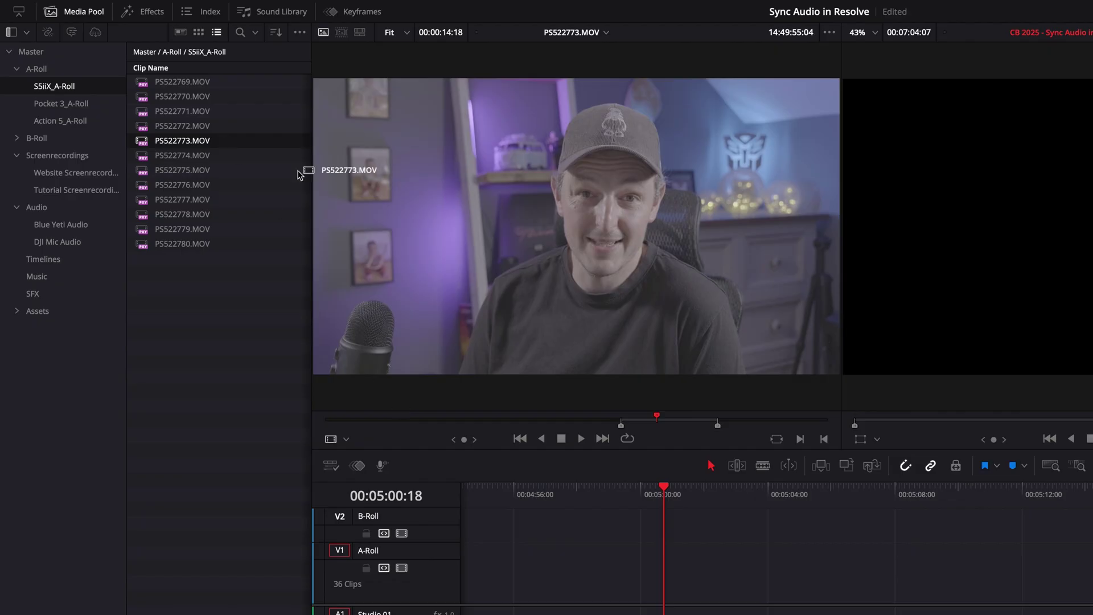
- Put PS522773.MOV with its linked audio on the timeline, slide it along, then run the waveform sync
left_click_drag(300, 174, 598, 578)
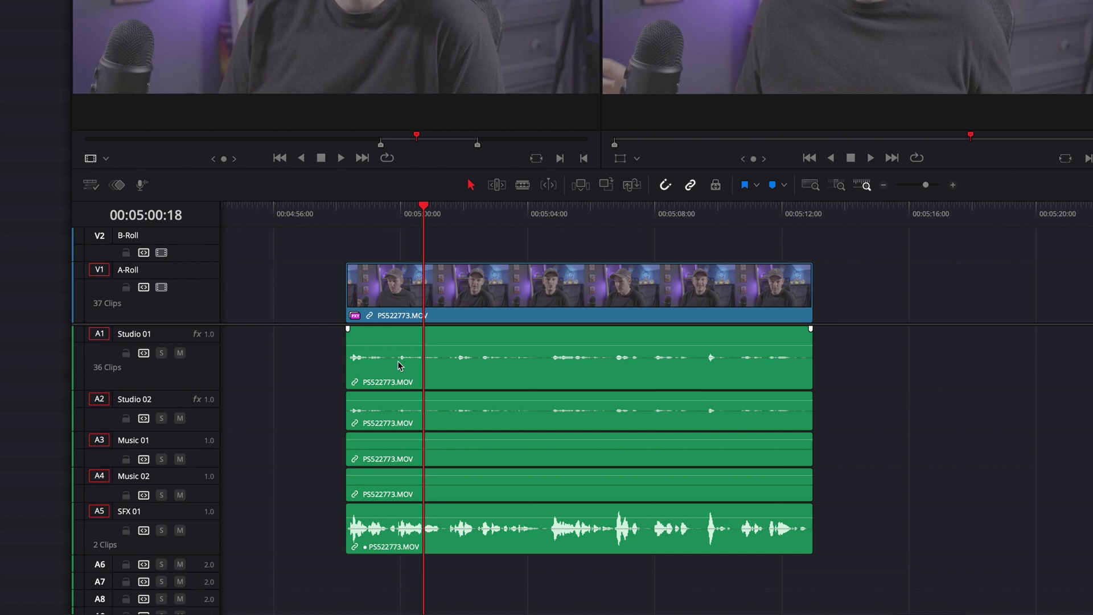
left_click(405, 533)
left_click_drag(508, 292, 533, 291)
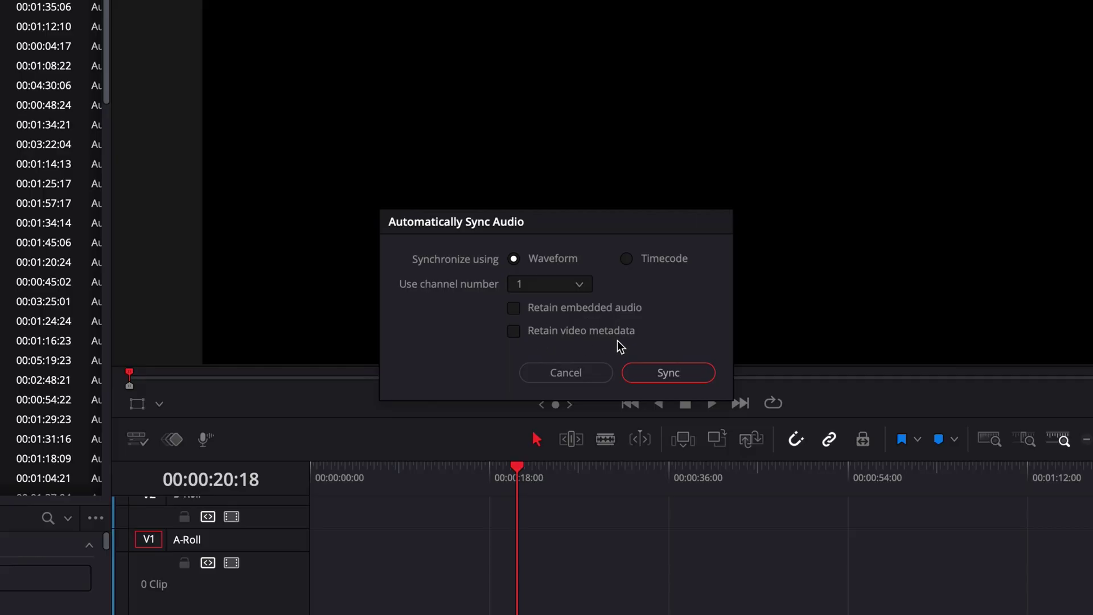
left_click(669, 374)
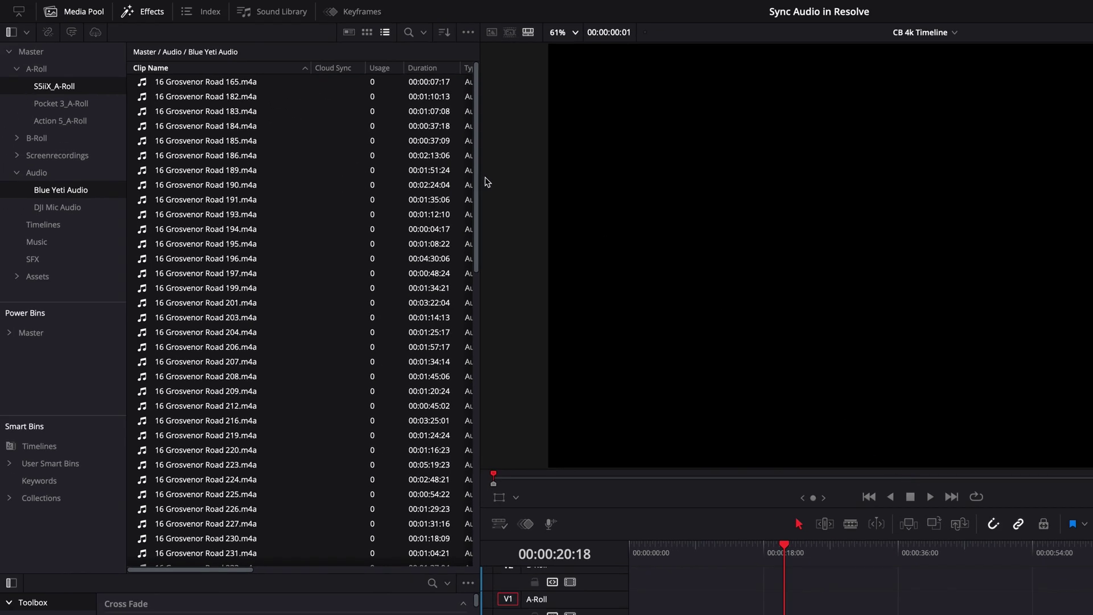
- Lay PS522633, PS522636 and PS522655.MOV end to end on V1, then fit the timeline with Shift+Z
left_click(57, 86)
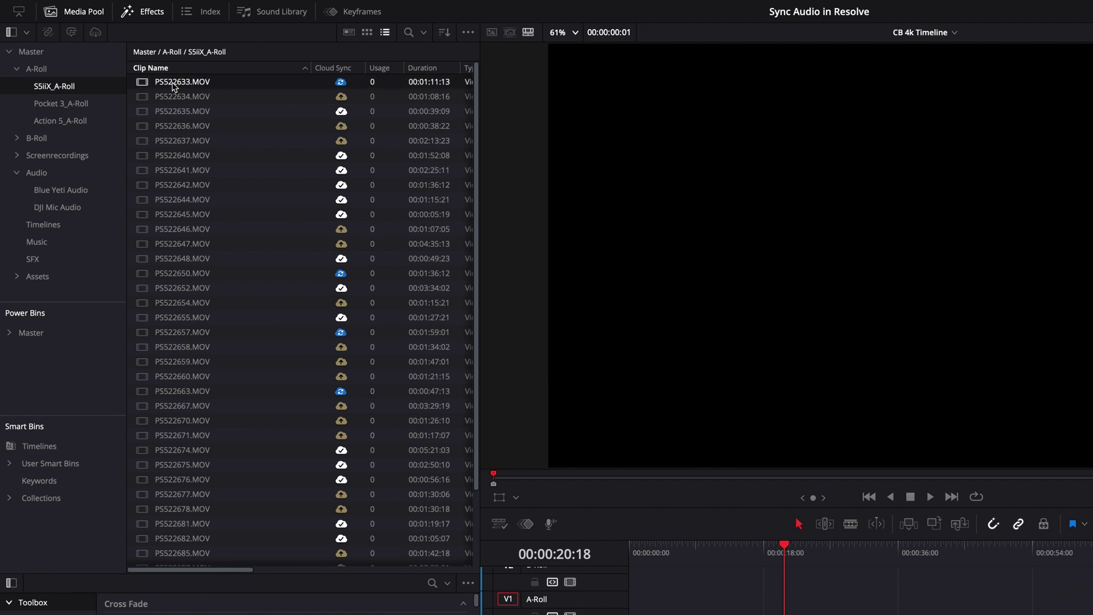
left_click_drag(175, 86, 789, 511)
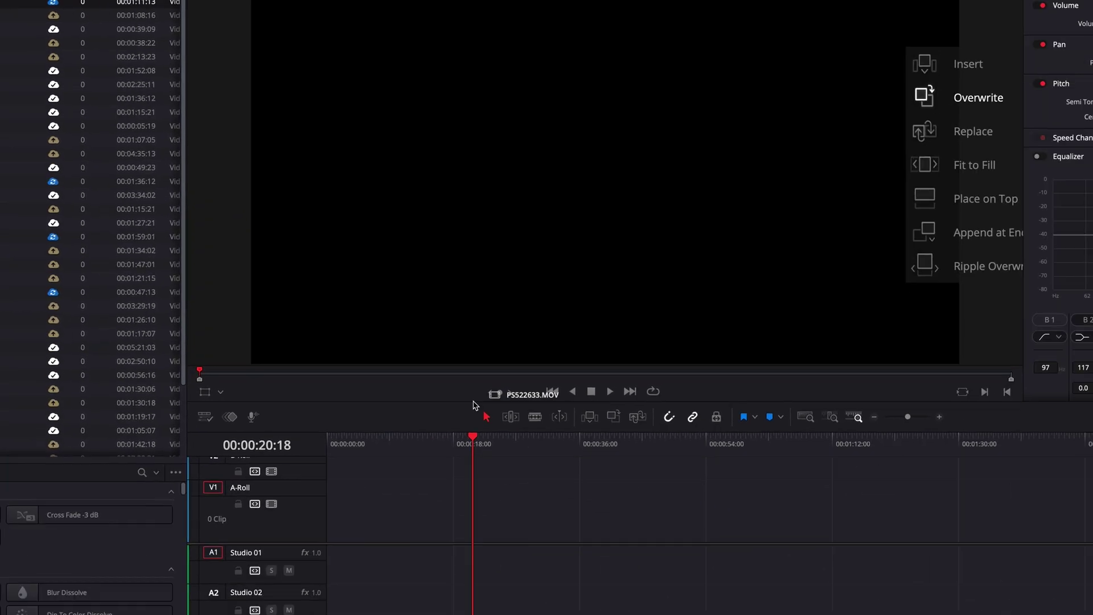
left_click_drag(473, 402, 478, 574)
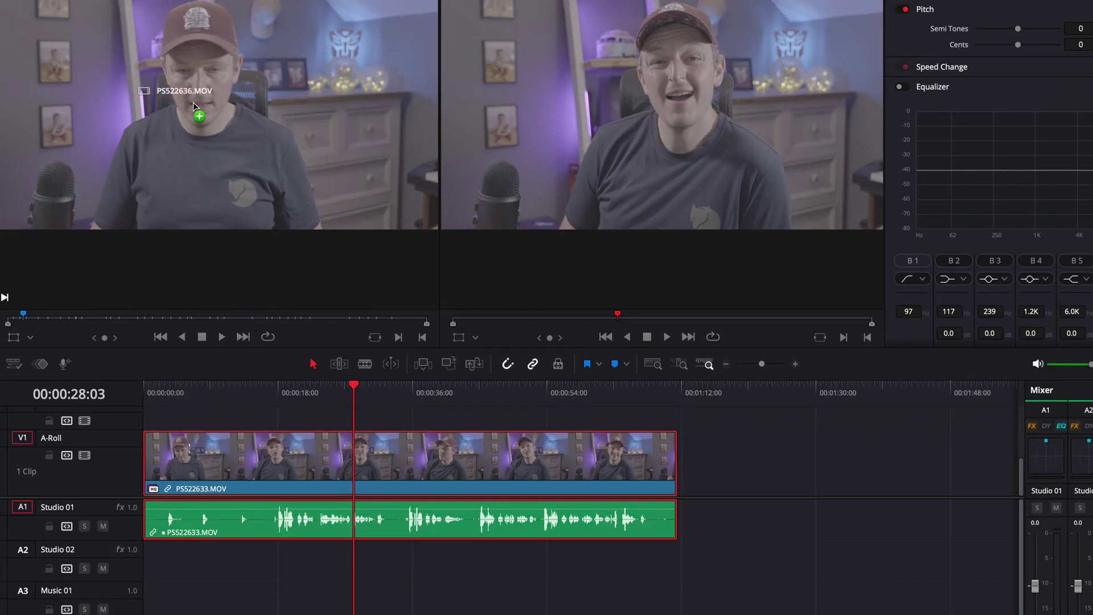
left_click_drag(193, 105, 735, 450)
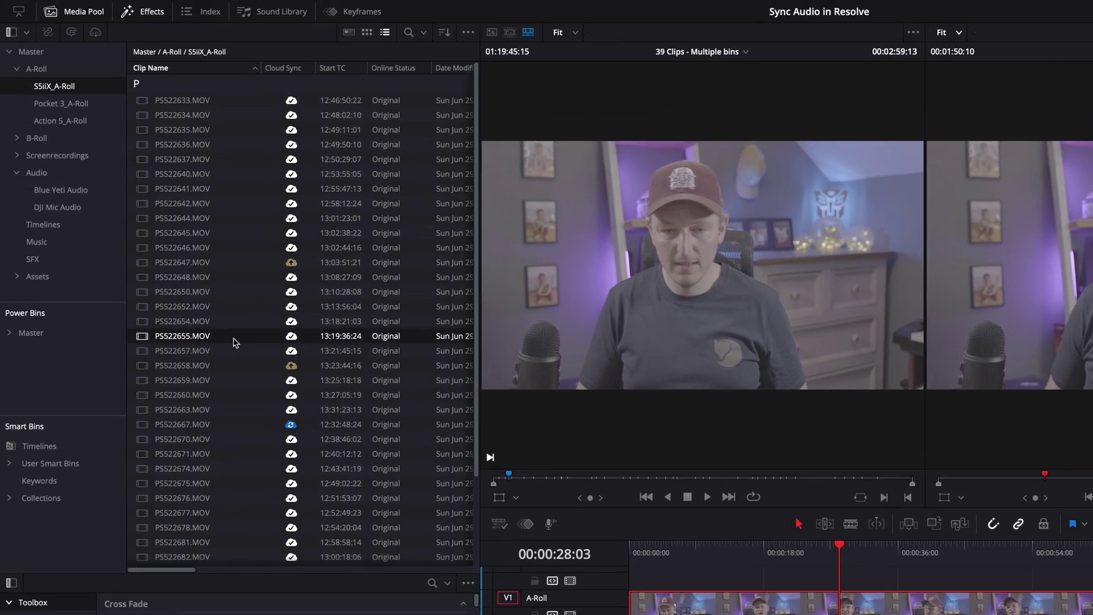
left_click_drag(237, 342, 972, 455)
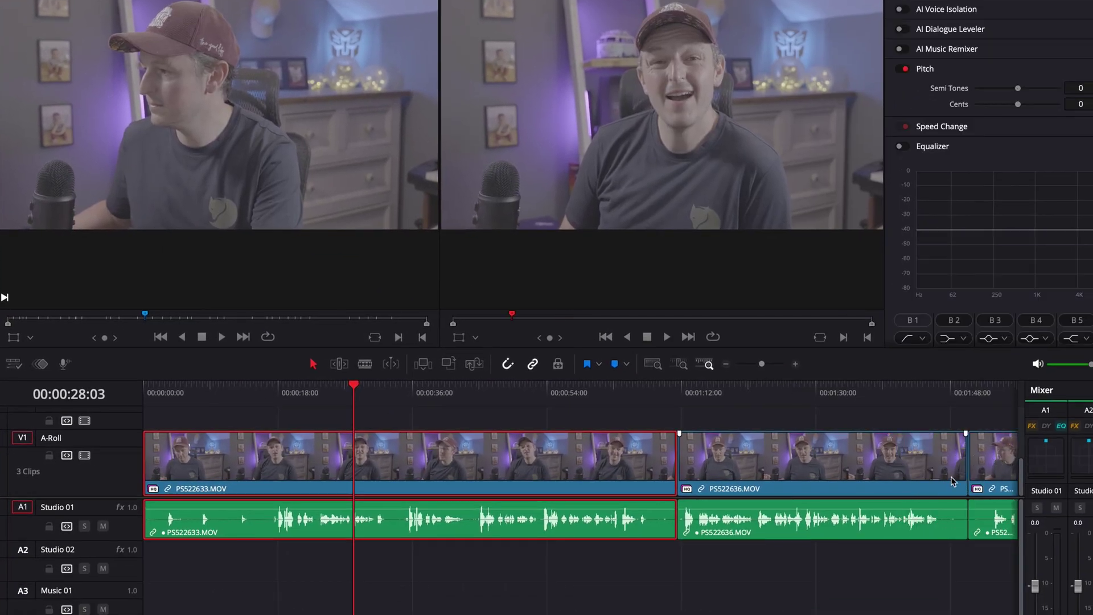
scroll(933, 490, "right", 10)
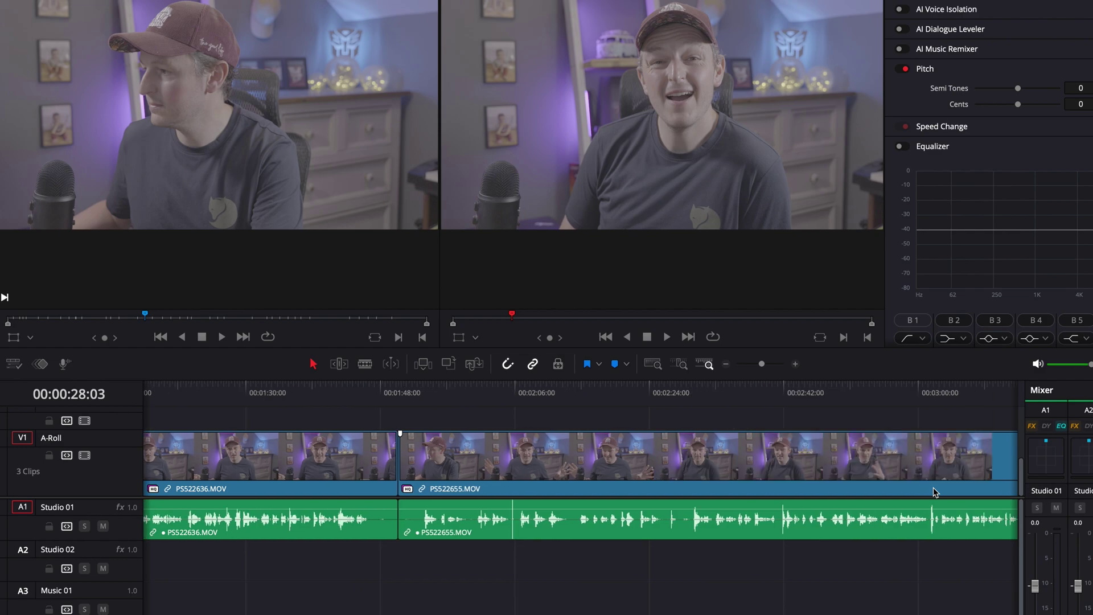
key("shift+z")
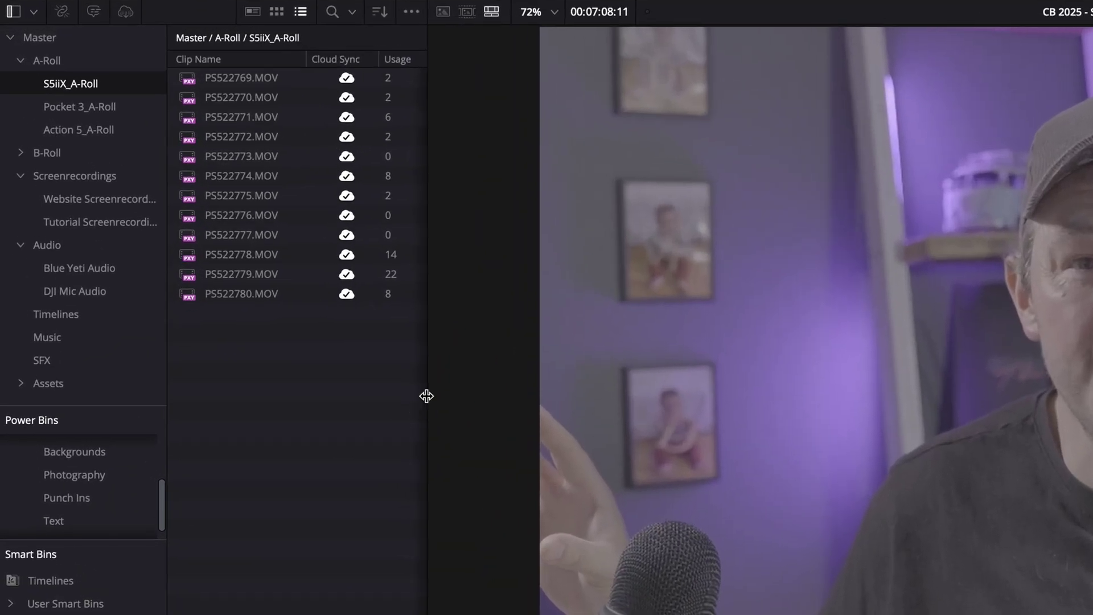
- Widen the S5iiX_A-Roll clip list and enable the Synced Audio column showing each MOV's matched m4a
left_click_drag(427, 396, 694, 414)
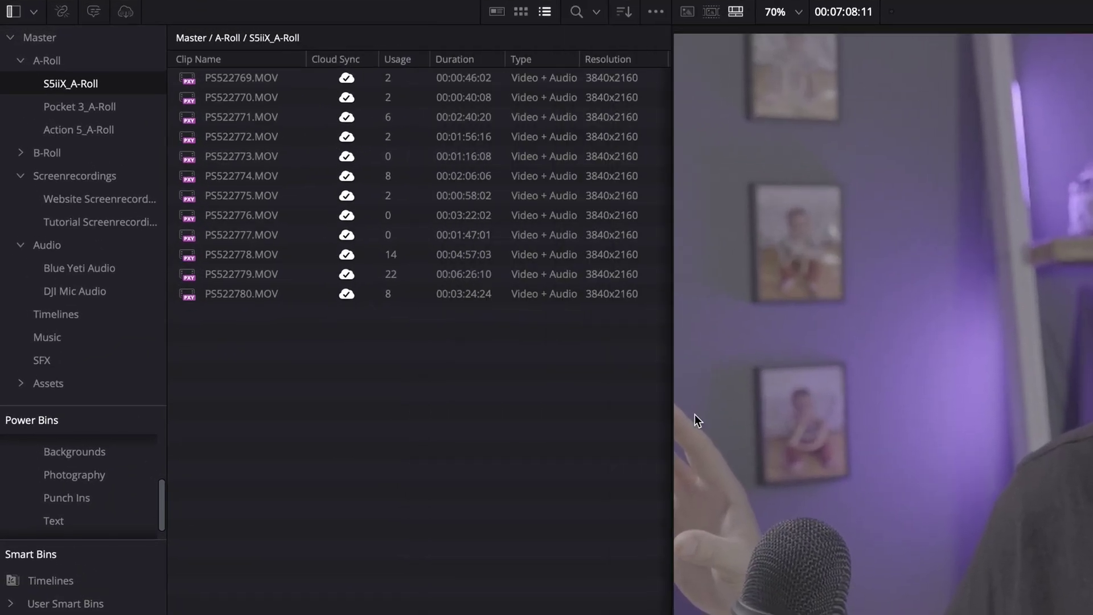
right_click(562, 59)
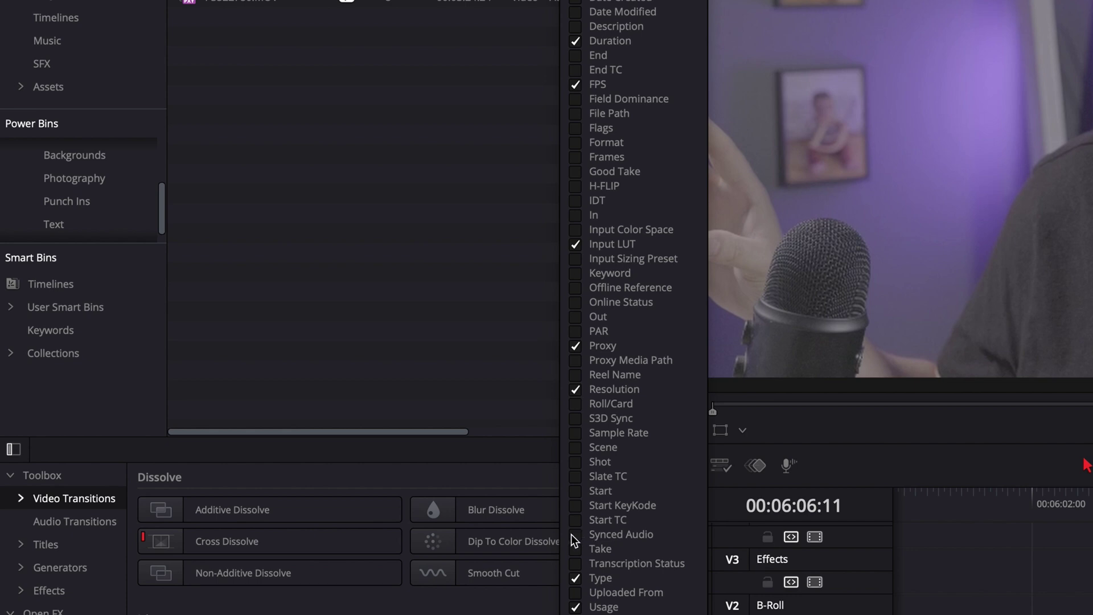
left_click(573, 535)
left_click(499, 536)
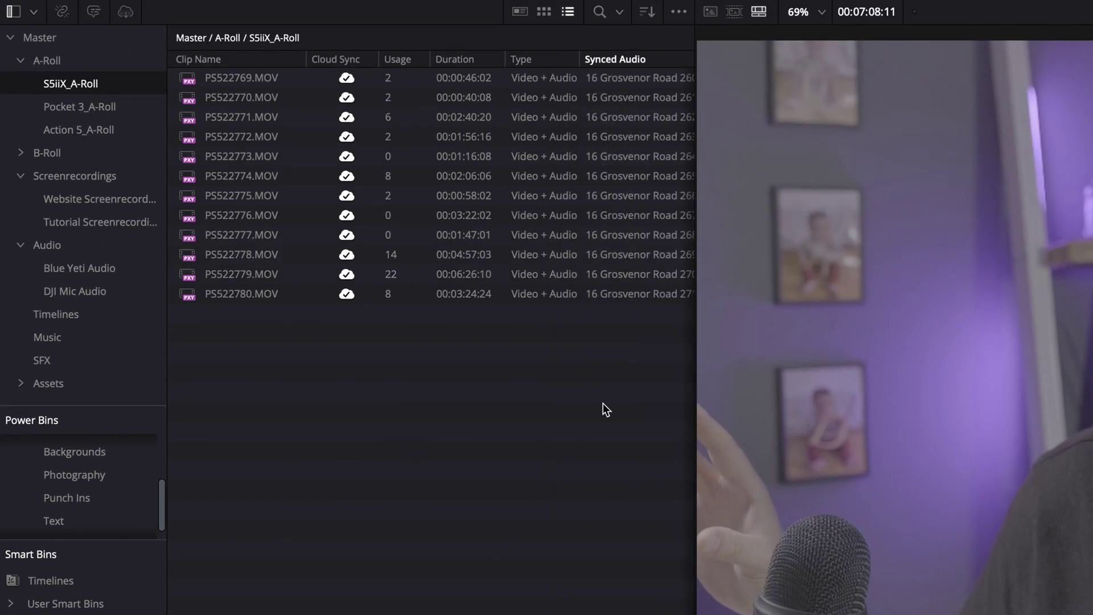
scroll(603, 403, "right", 5)
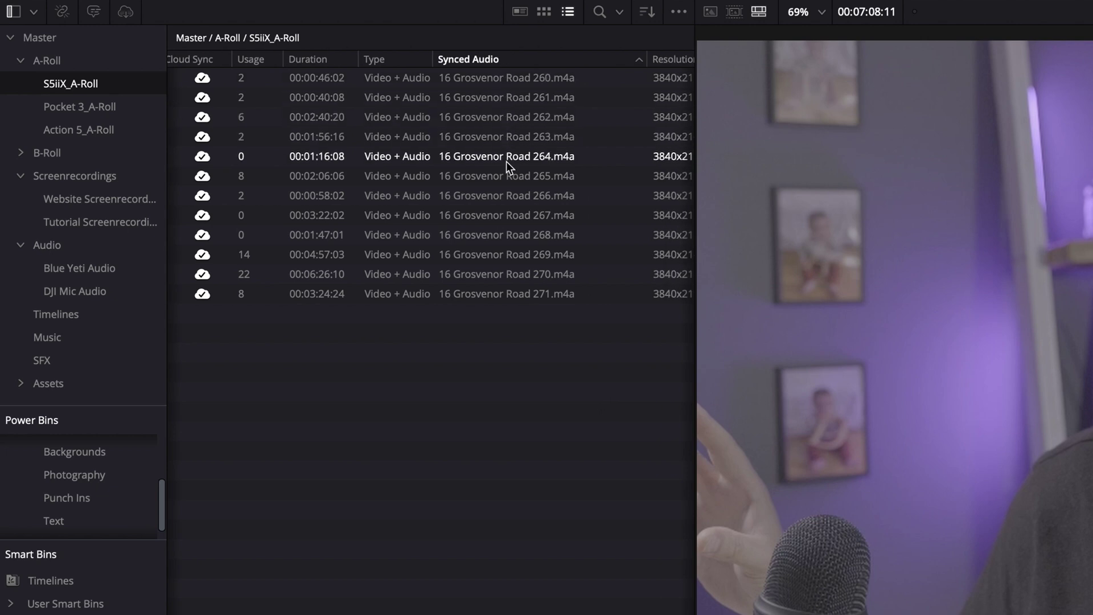